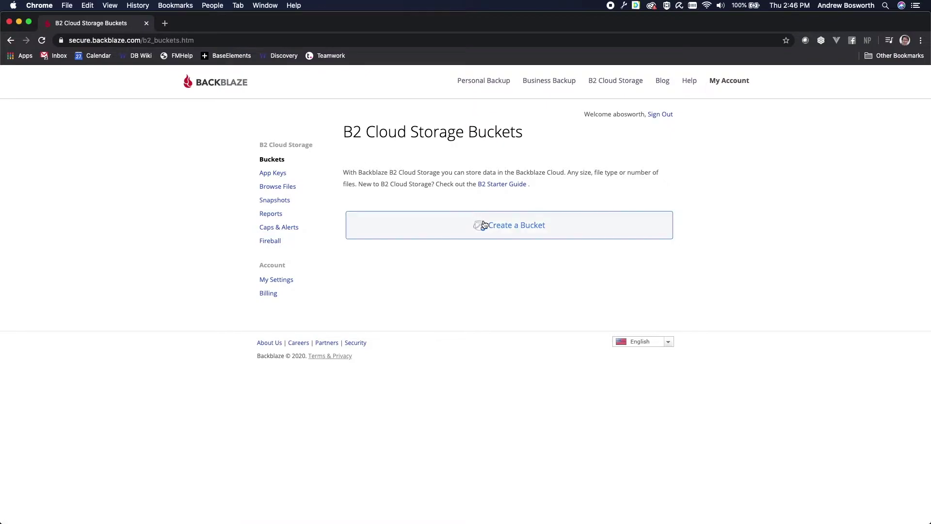
Create a B2 bucket named FileMakerBackBlaze with its files kept private
{"action": "left_click", "coordinate": [499, 225]}
{"action": "left_click", "coordinate": [449, 209]}
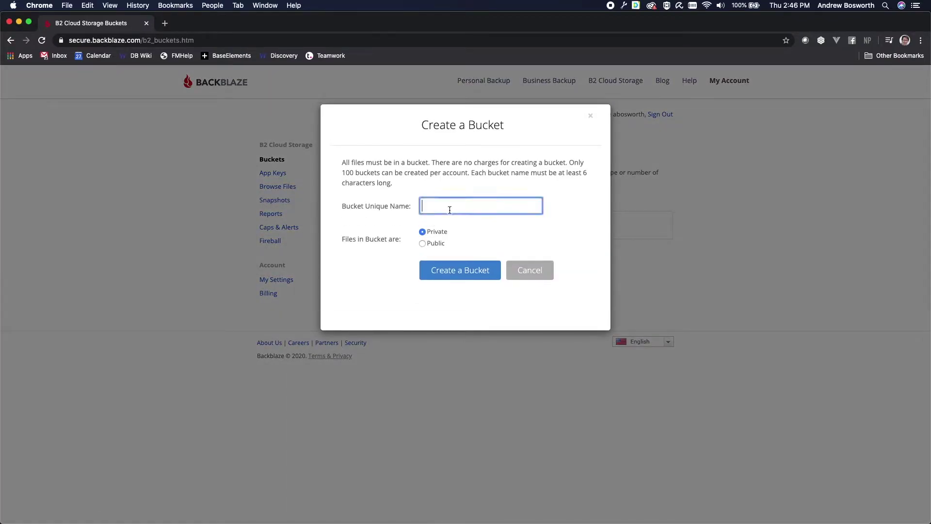
{"action": "type", "text": "FileMakerBackBlaze"}
{"action": "left_click", "coordinate": [450, 271]}
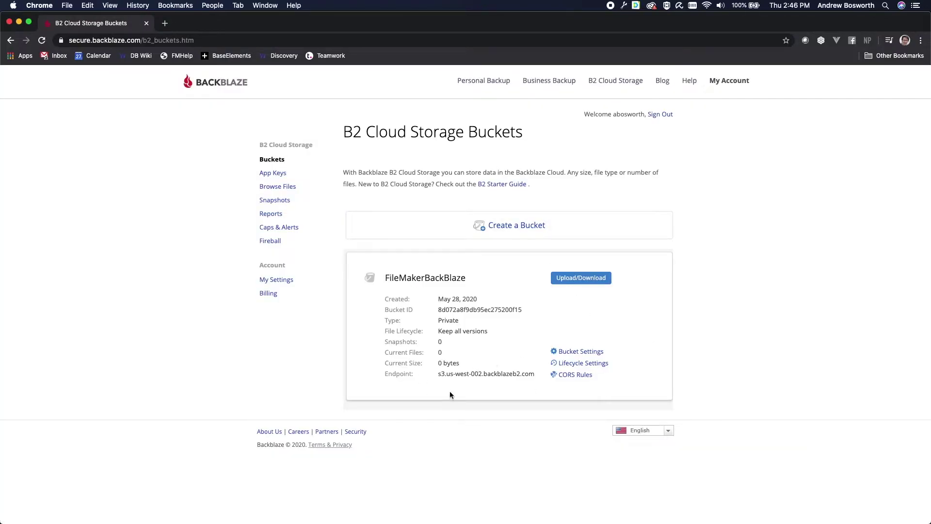
Copy the FileMakerBackBlaze bucket's ID and paste it into the Bucket ID field of the integration file in FileMaker Pro Advanced
{"action": "left_click_drag", "start_coordinate": [438, 310], "coordinate": [527, 317]}
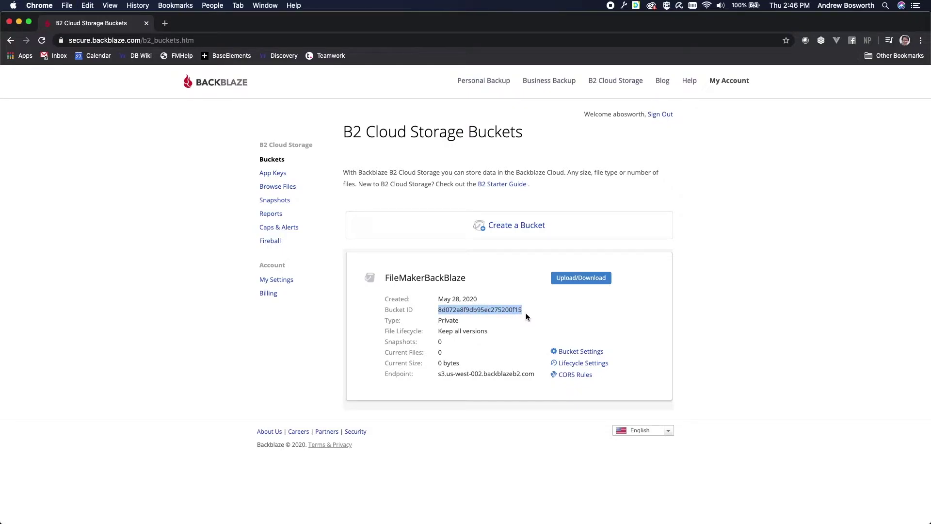
{"action": "key", "text": "ctrl+Up"}
{"action": "left_click", "coordinate": [141, 219]}
{"action": "left_click", "coordinate": [293, 226]}
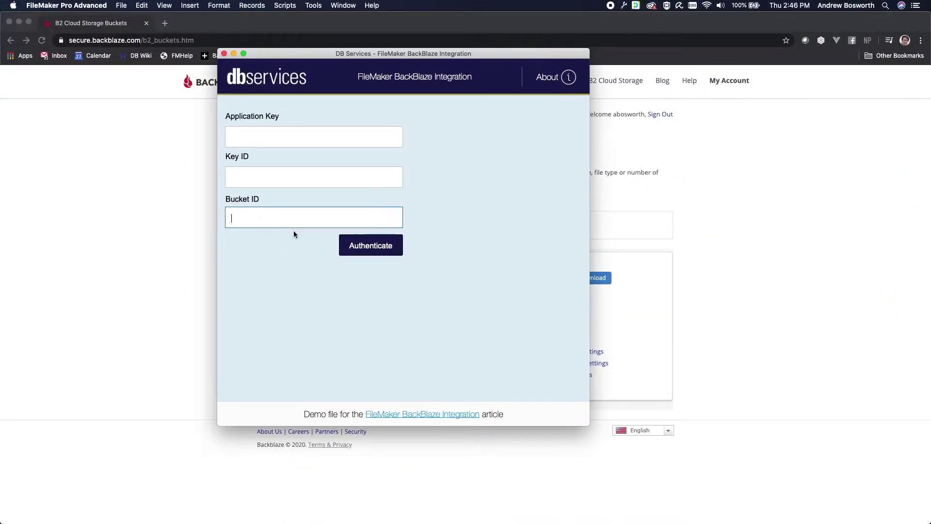
{"action": "right_click", "coordinate": [253, 219]}
{"action": "left_click", "coordinate": [187, 229]}
Back in Chrome, create an application key named BackBlazeFileMakerKey with Read and Write access to the FileMakerBackBlaze bucket
{"action": "left_click", "coordinate": [187, 229]}
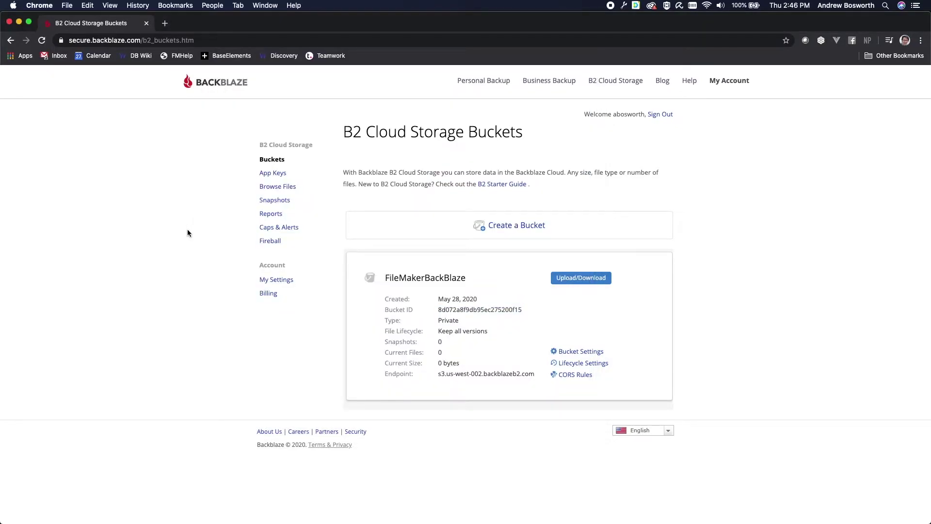
{"action": "left_click", "coordinate": [274, 173]}
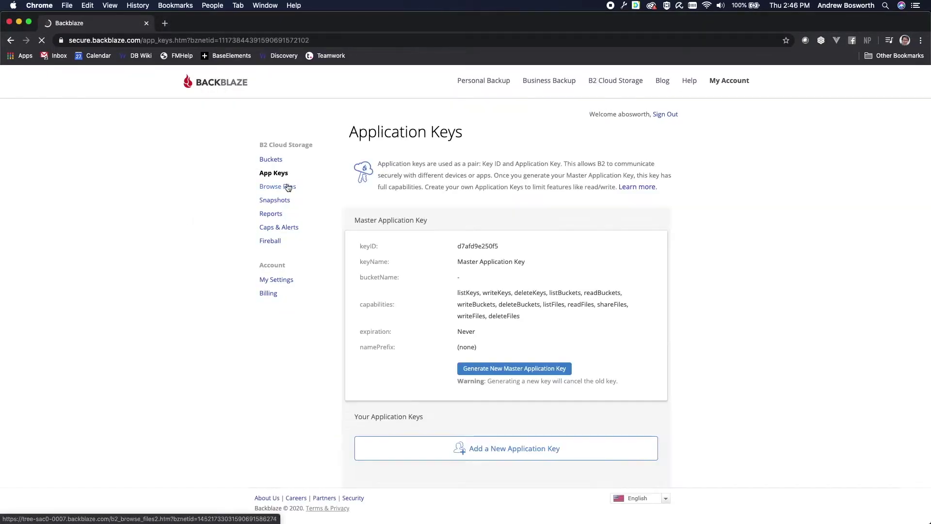
{"action": "scroll", "coordinate": [698, 315], "scroll_direction": "down", "scroll_amount": 1}
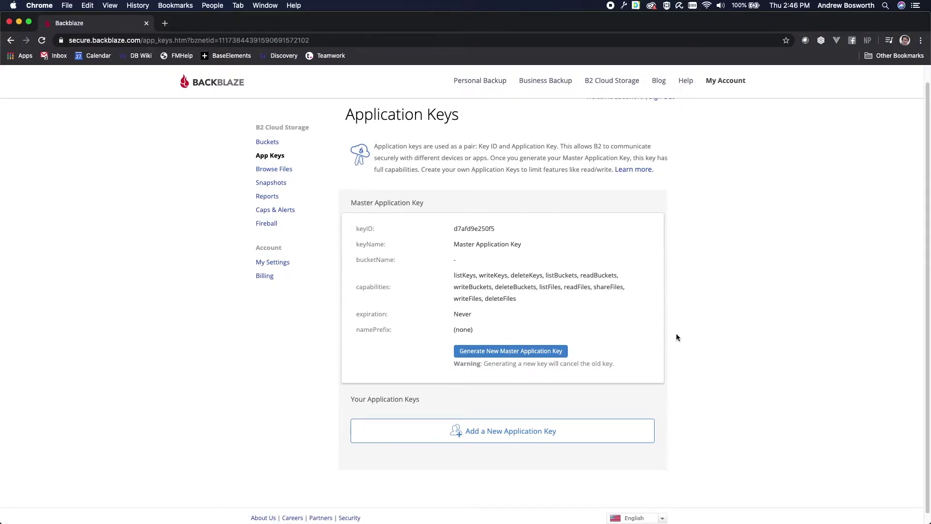
{"action": "left_click", "coordinate": [554, 431]}
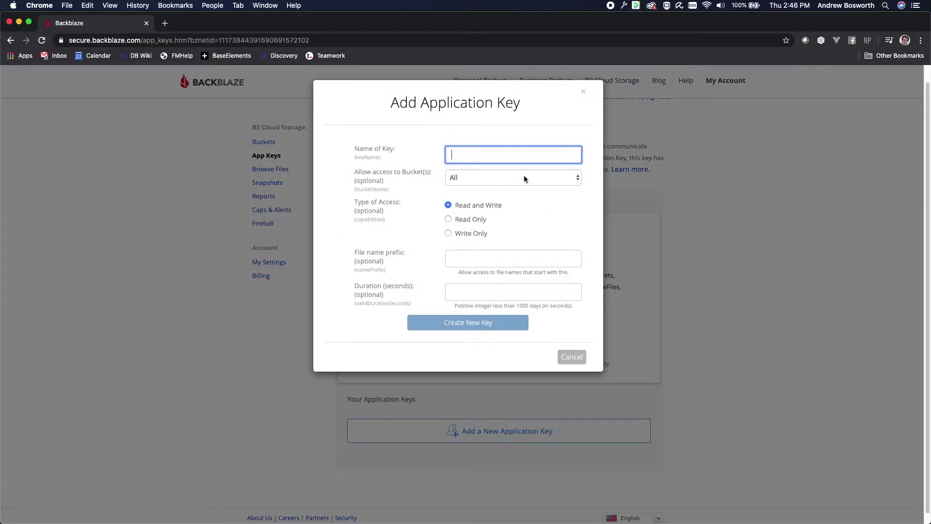
{"action": "type", "text": "BackBlazeFileMakerKey"}
{"action": "left_click", "coordinate": [510, 176]}
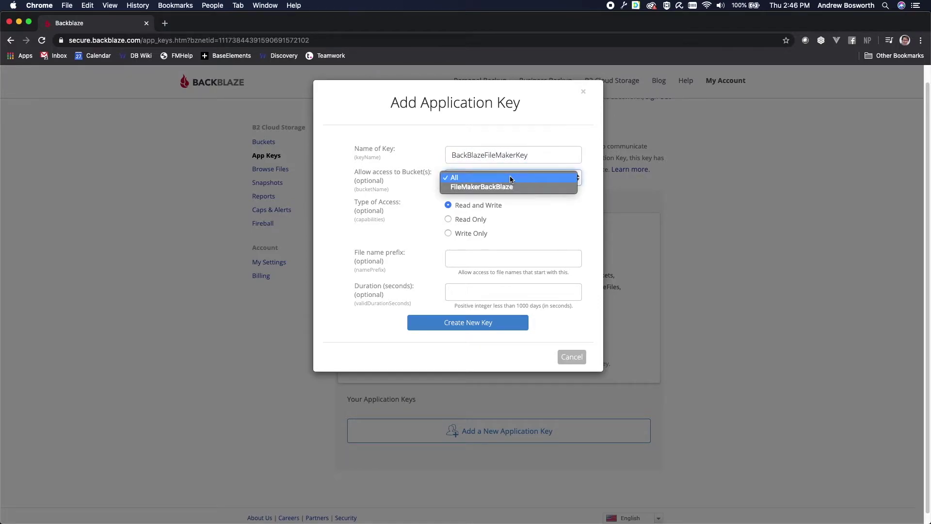
{"action": "left_click", "coordinate": [482, 188]}
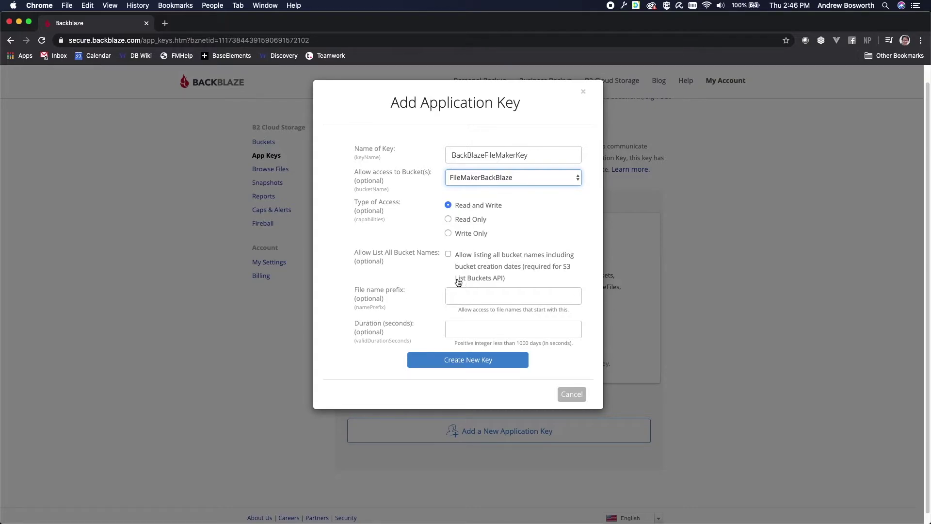
{"action": "left_click", "coordinate": [461, 361]}
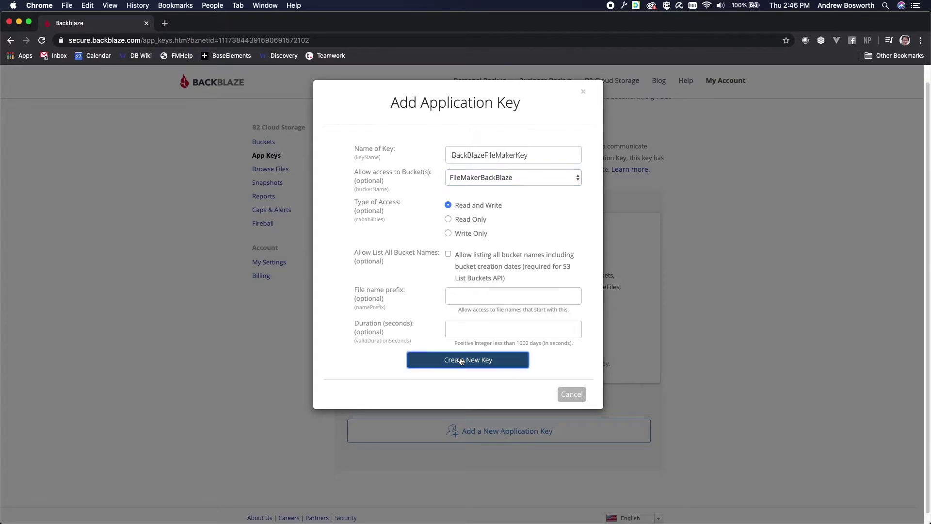
Copy the new application key's keyID and paste it into the Key ID field in FileMaker Pro Advanced
{"action": "scroll", "coordinate": [542, 368], "scroll_direction": "down", "scroll_amount": 3}
{"action": "scroll", "coordinate": [542, 369], "scroll_direction": "up", "scroll_amount": 1}
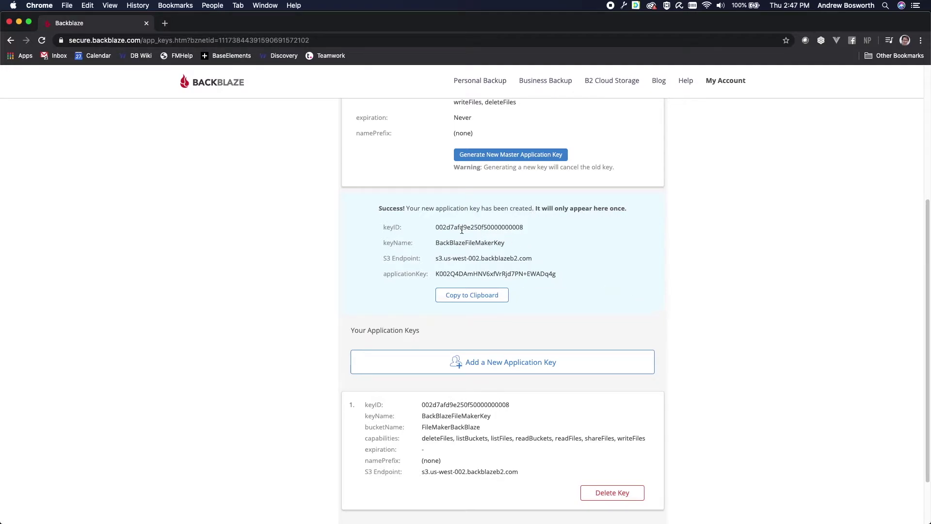
{"action": "left_click_drag", "start_coordinate": [534, 208], "coordinate": [630, 210]}
{"action": "left_click", "coordinate": [631, 211]}
{"action": "left_click_drag", "start_coordinate": [524, 227], "coordinate": [432, 228]}
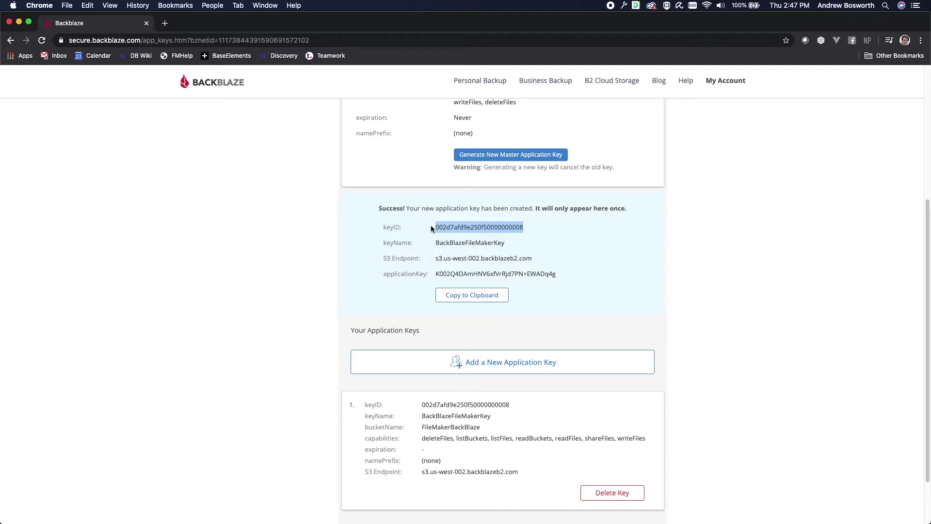
{"action": "key", "text": "ctrl+Up"}
{"action": "left_click", "coordinate": [171, 211]}
{"action": "left_click", "coordinate": [263, 184]}
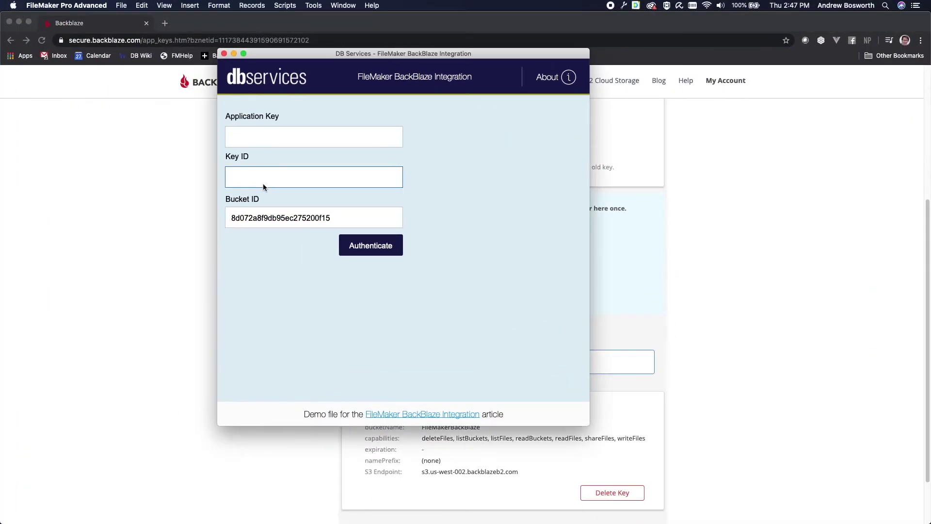
{"action": "right_click", "coordinate": [324, 180]}
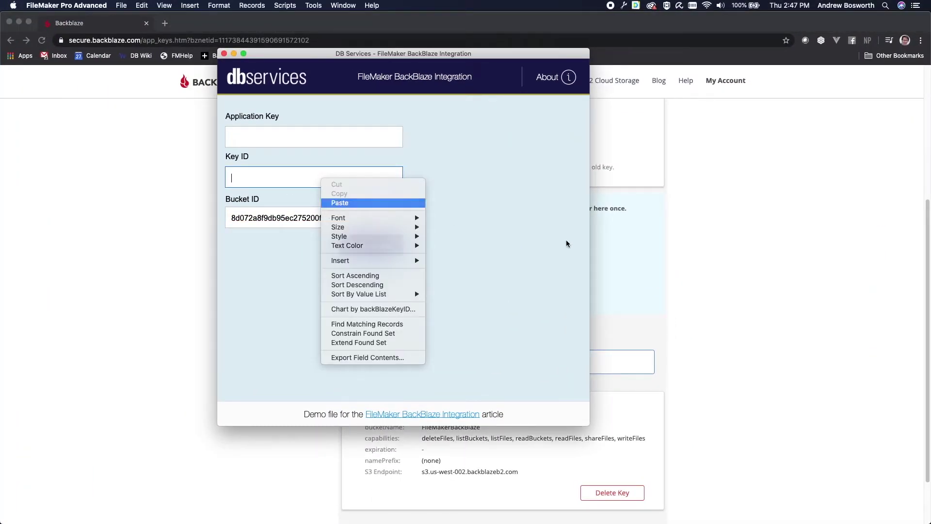
{"action": "key", "text": "Return"}
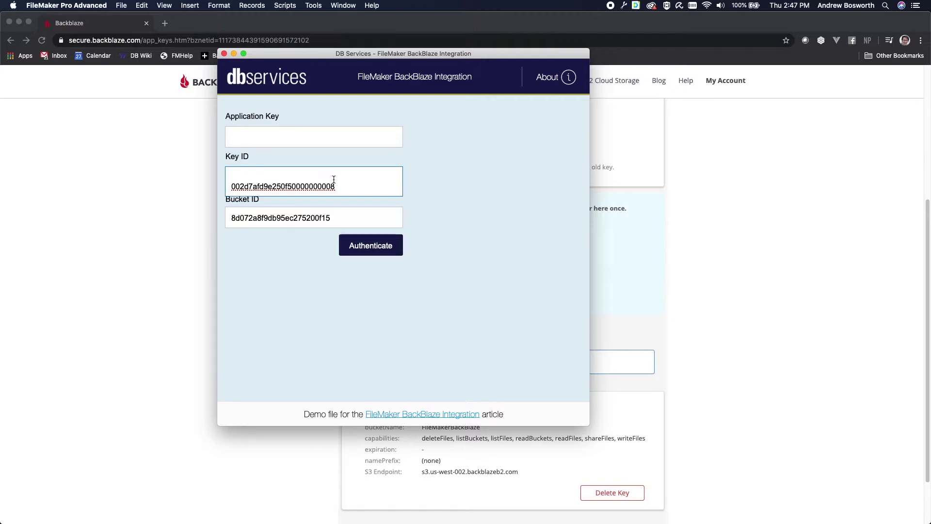
{"action": "left_click", "coordinate": [526, 247]}
Copy the applicationKey value from the Backblaze page in Chrome and paste it into the Application Key field in FileMaker Pro Advanced
{"action": "left_click", "coordinate": [693, 293]}
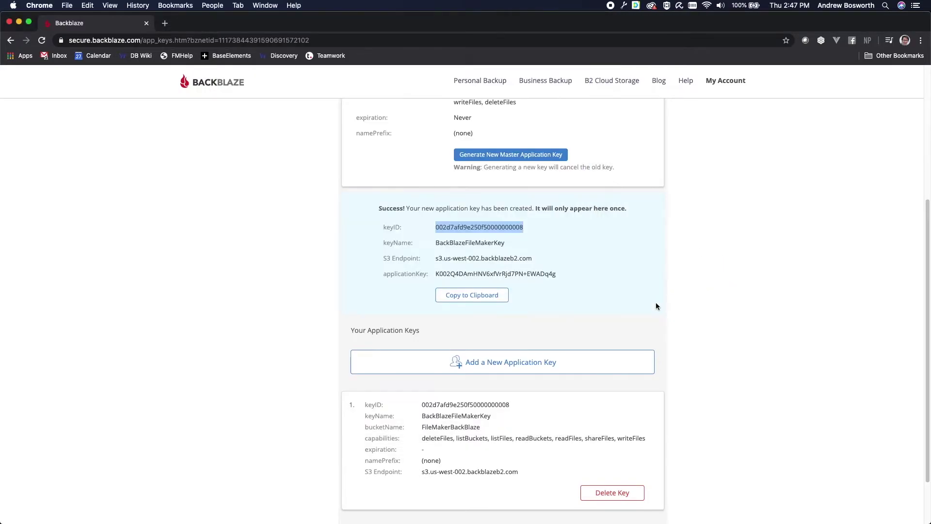
{"action": "left_click_drag", "start_coordinate": [563, 274], "coordinate": [434, 274]}
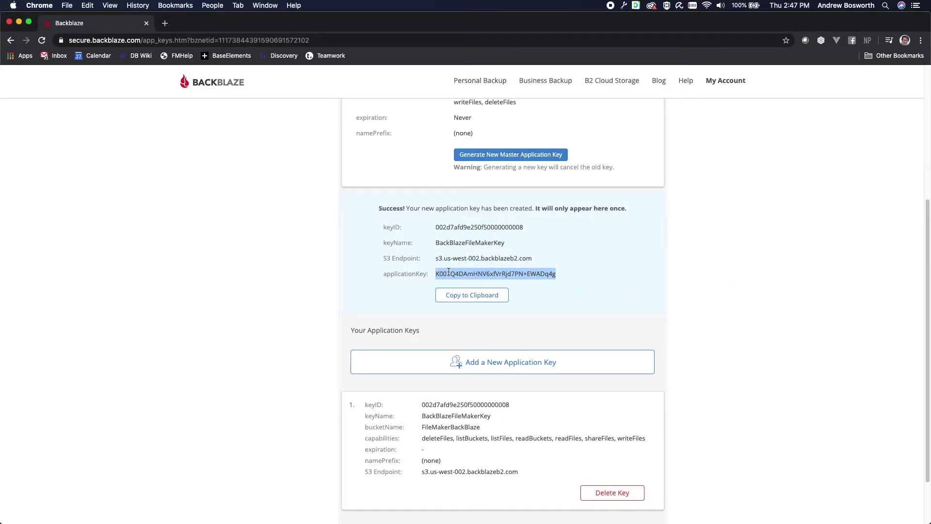
{"action": "right_click", "coordinate": [450, 272]}
{"action": "left_click", "coordinate": [465, 290]}
{"action": "key", "text": "ctrl+Up"}
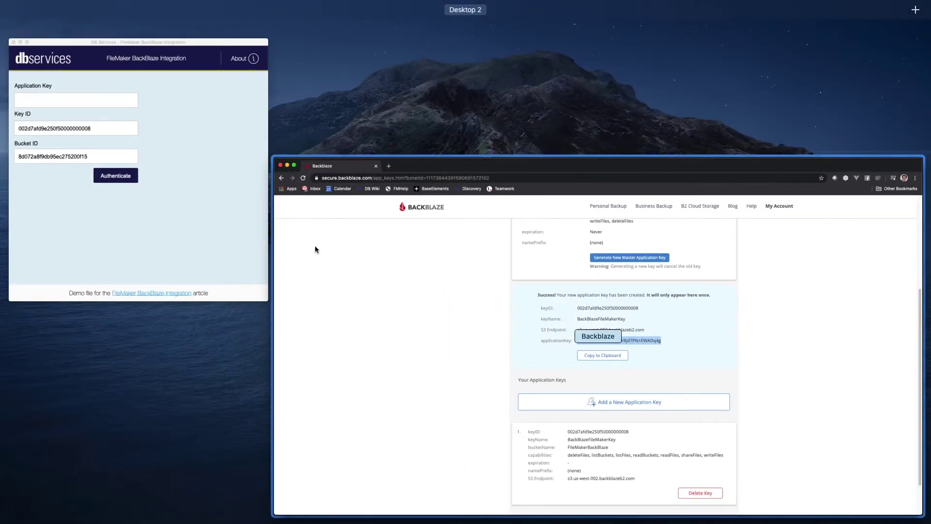
{"action": "left_click", "coordinate": [256, 118]}
{"action": "right_click", "coordinate": [278, 141]}
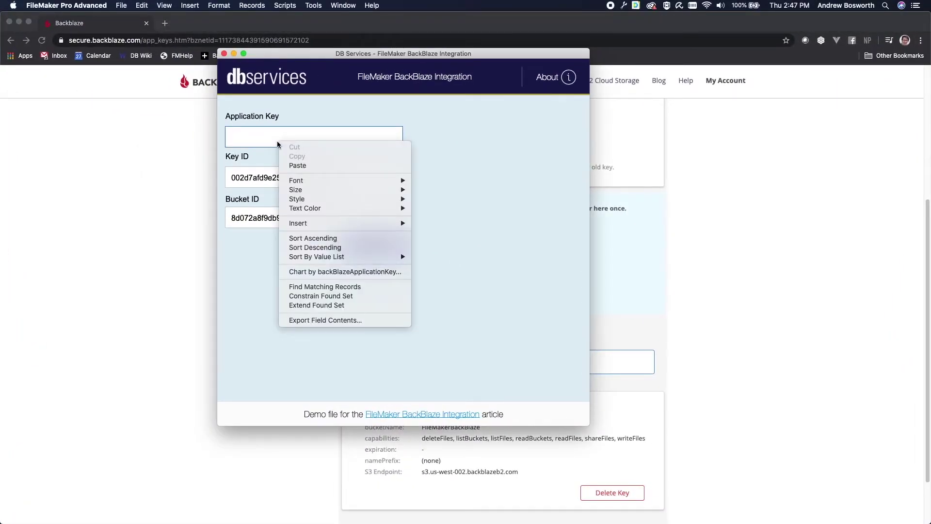
{"action": "left_click", "coordinate": [301, 162]}
{"action": "left_click", "coordinate": [481, 196]}
Remove the blank line above the pasted application key and authenticate with Backblaze
{"action": "left_click", "coordinate": [389, 135]}
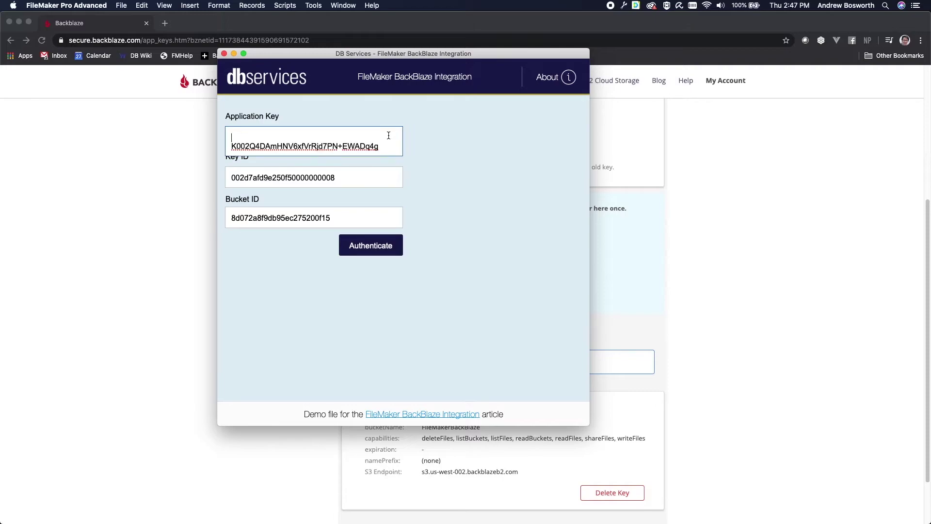
{"action": "key", "text": "Delete"}
{"action": "left_click", "coordinate": [458, 145]}
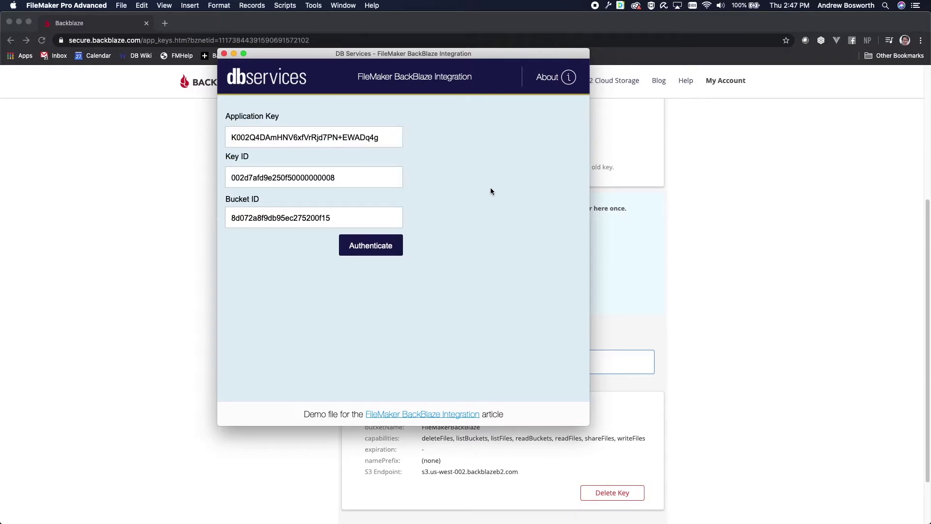
{"action": "left_click", "coordinate": [382, 246]}
{"action": "left_click", "coordinate": [371, 246]}
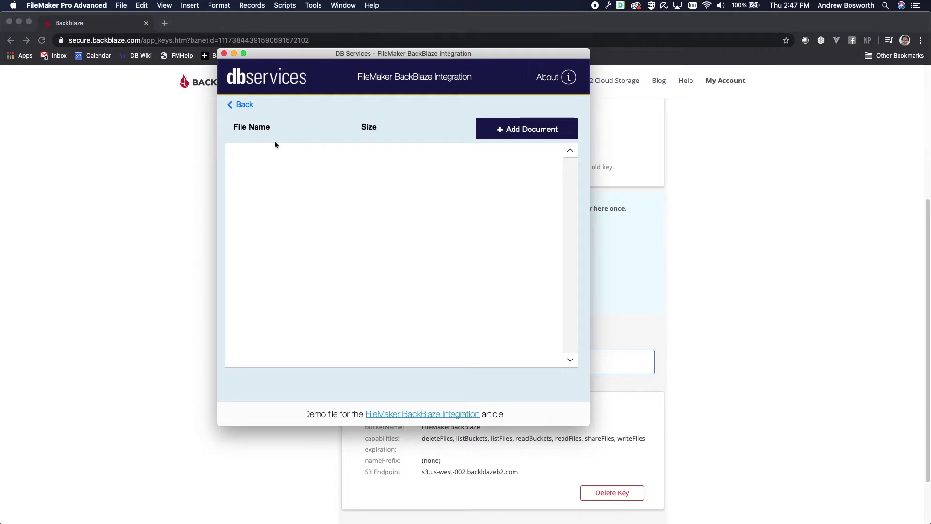
Start adding a document and preview Cat.jpg from the Images folder on the Desktop
{"action": "left_click", "coordinate": [539, 133]}
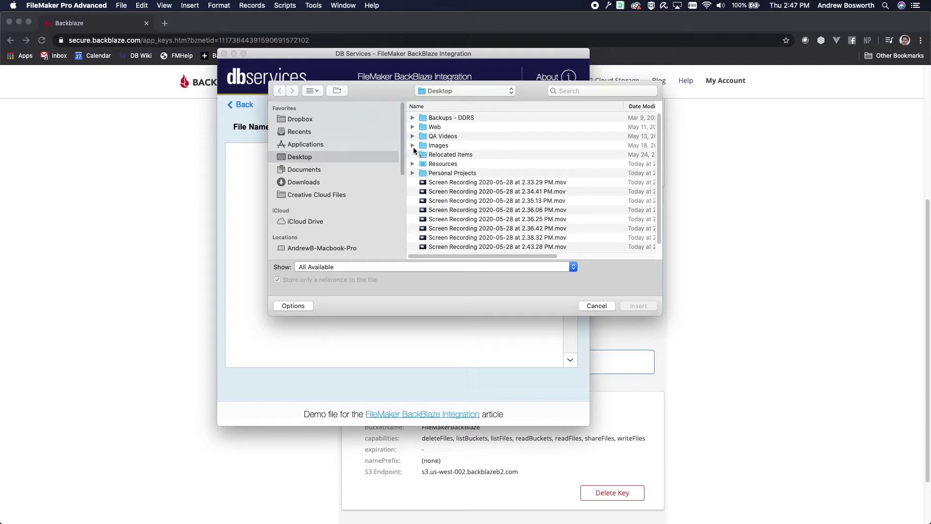
{"action": "left_click", "coordinate": [412, 145]}
{"action": "left_click", "coordinate": [452, 164]}
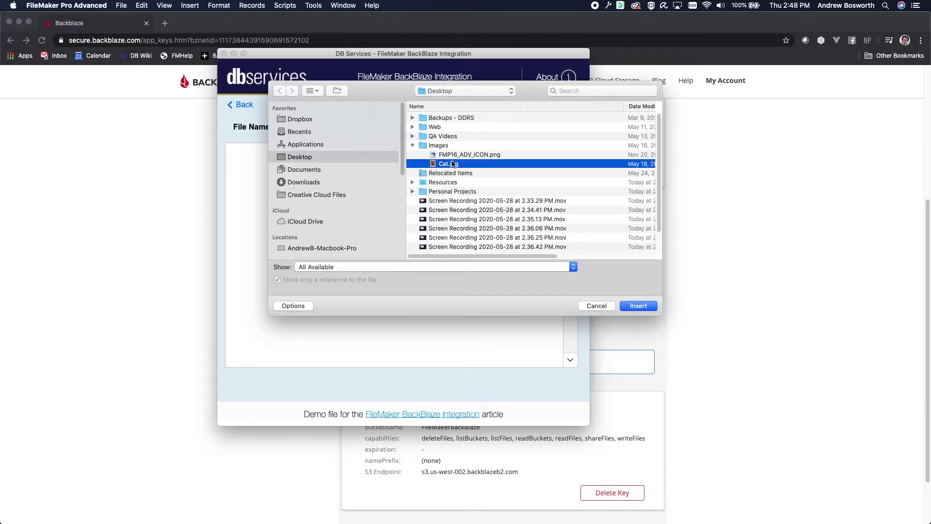
{"action": "right_click", "coordinate": [452, 164]}
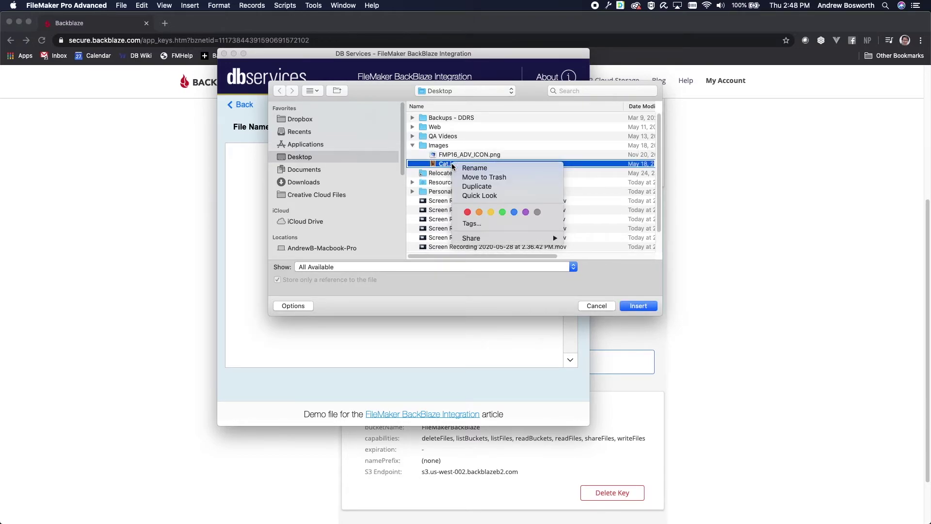
{"action": "left_click", "coordinate": [480, 195]}
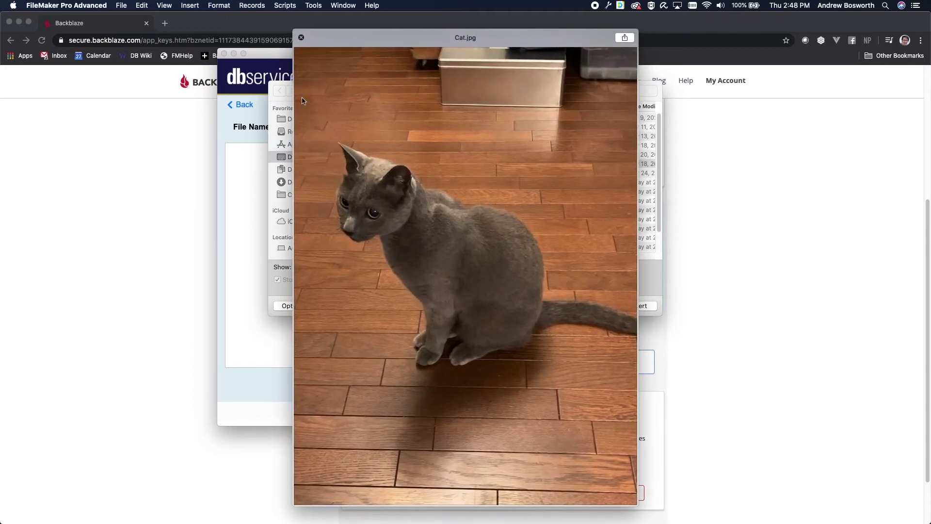
{"action": "left_click", "coordinate": [302, 38]}
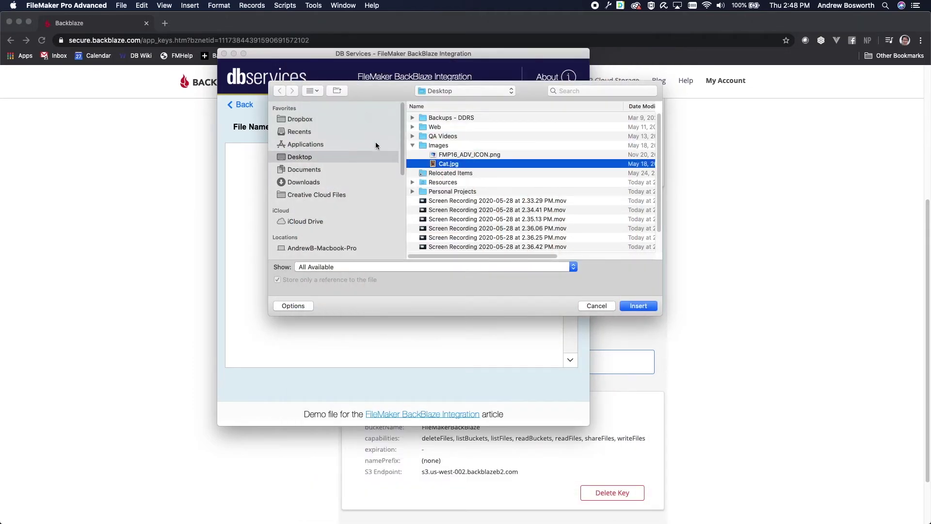
Preview FMP16_ADV_ICON.png, and insert Cat.jpg as the document to upload
{"action": "left_click", "coordinate": [444, 155]}
{"action": "right_click", "coordinate": [444, 155]}
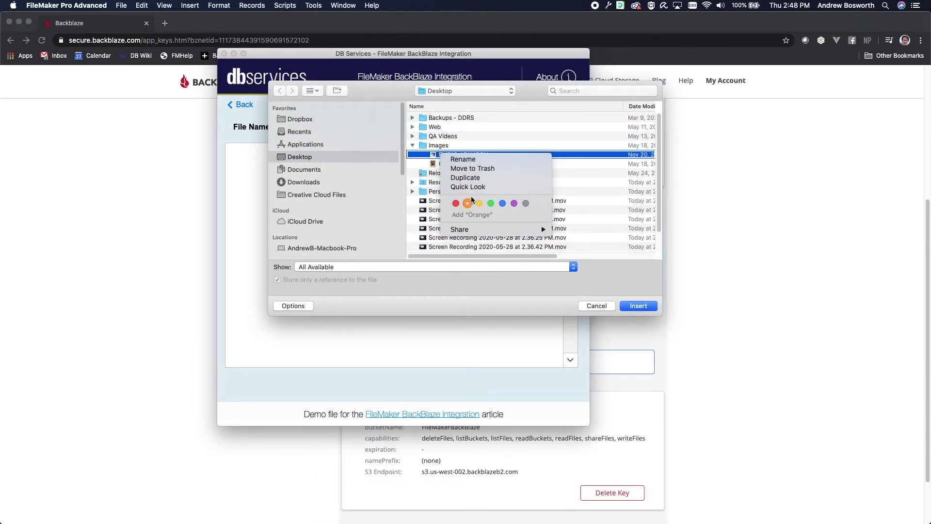
{"action": "left_click", "coordinate": [390, 193]}
{"action": "key", "text": "space"}
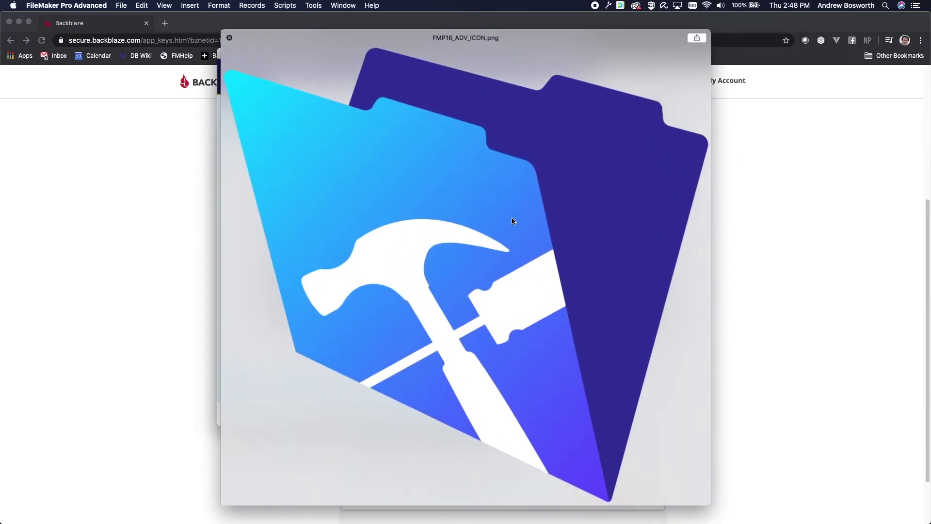
{"action": "left_click", "coordinate": [229, 36]}
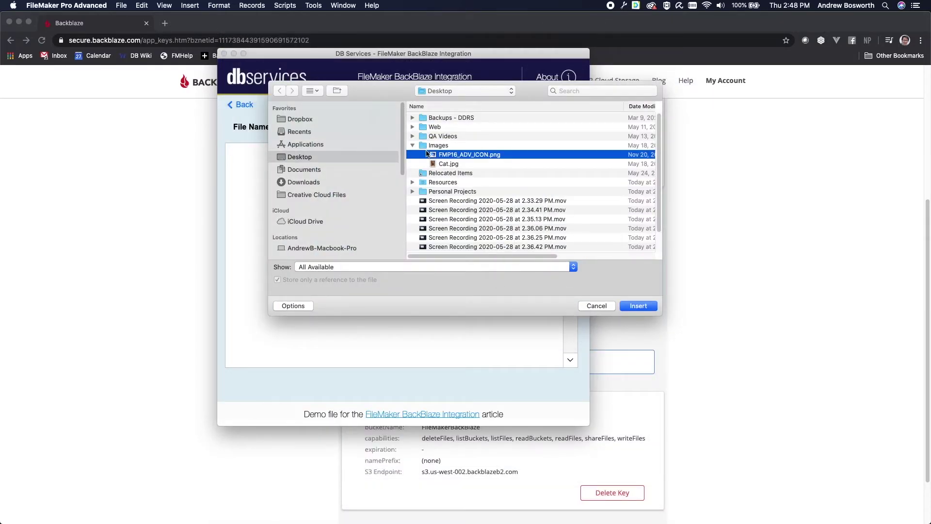
{"action": "left_click", "coordinate": [447, 165]}
{"action": "key", "text": "Return"}
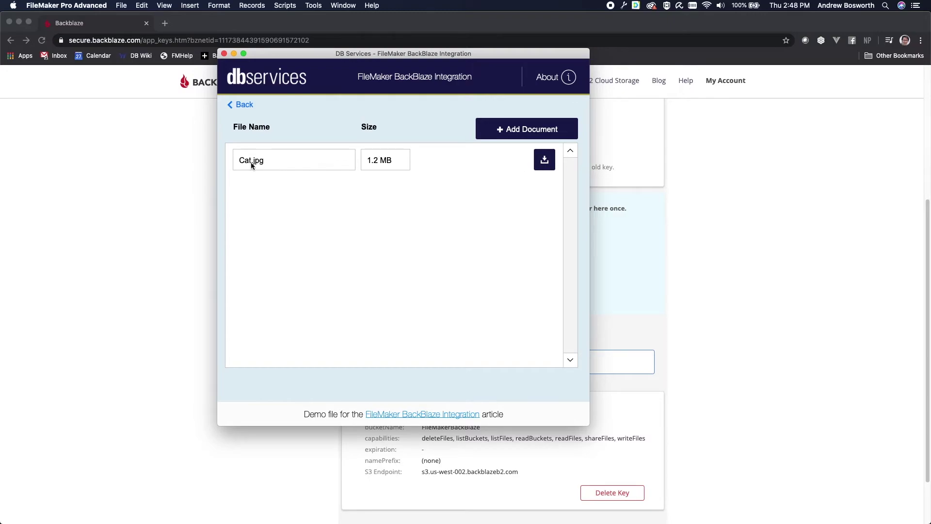
Add FMP16_ADV_ICON.png from the Images folder as a second document
{"action": "left_click", "coordinate": [507, 135]}
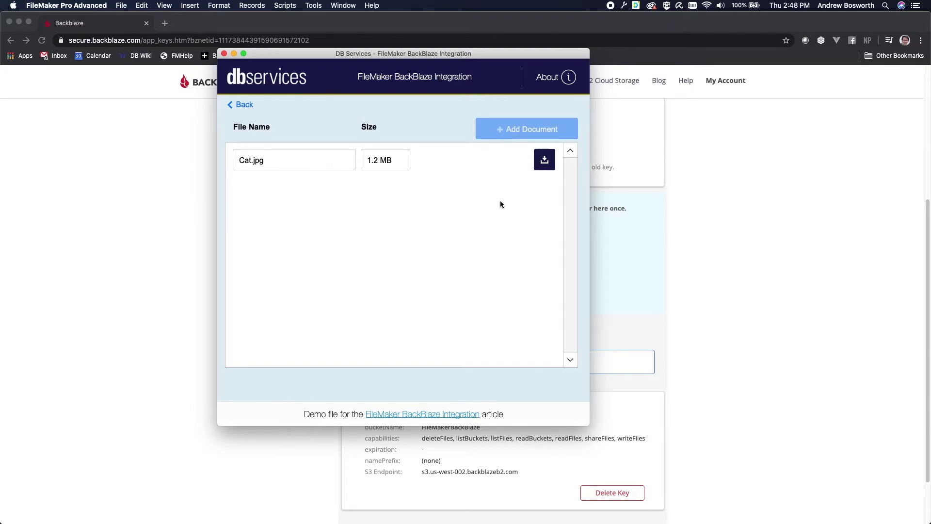
{"action": "left_click", "coordinate": [456, 155]}
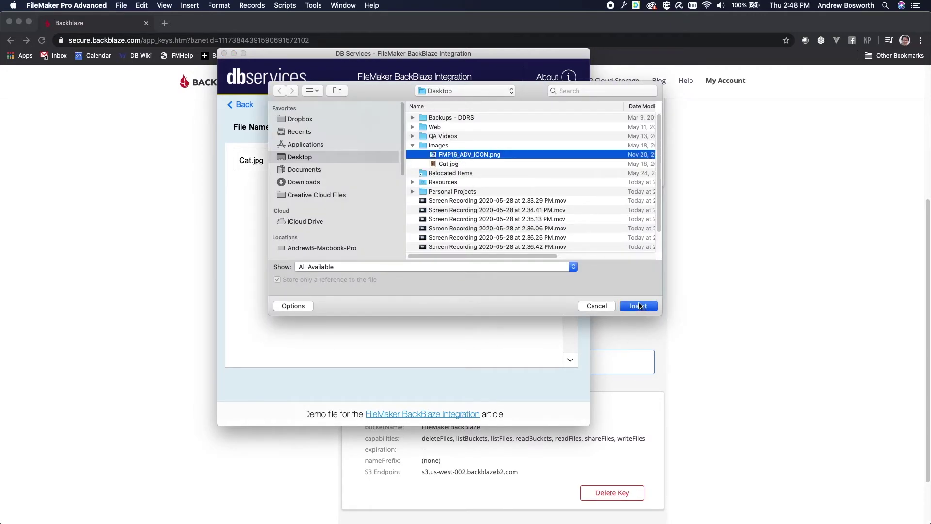
{"action": "left_click", "coordinate": [638, 306]}
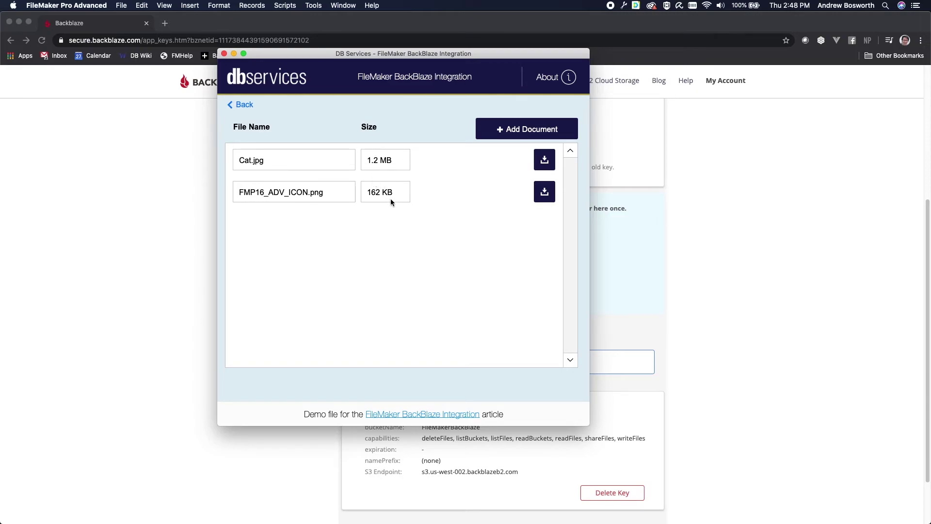
Switch to the Backblaze site in Chrome and browse the files in the FileMakerBackBlaze bucket
{"action": "left_click", "coordinate": [186, 252]}
{"action": "scroll", "coordinate": [305, 258], "scroll_direction": "up", "scroll_amount": 5}
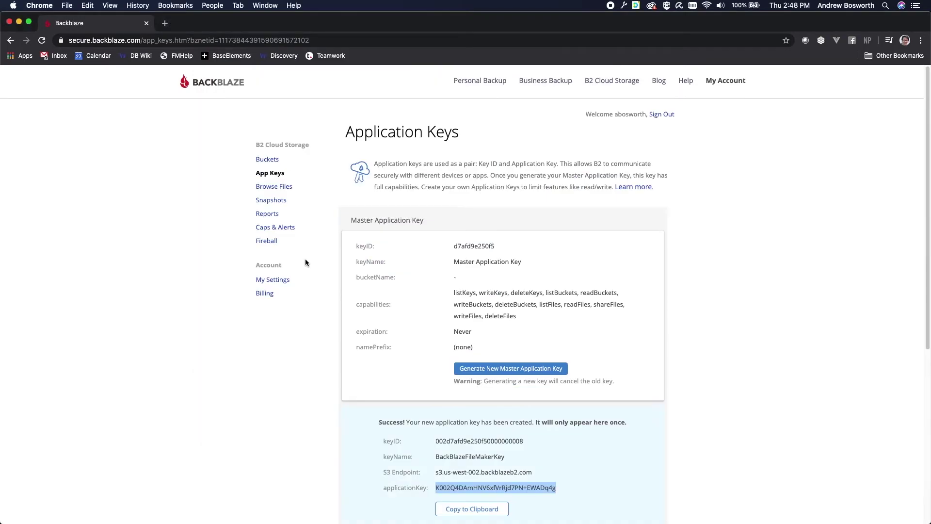
{"action": "left_click", "coordinate": [275, 187]}
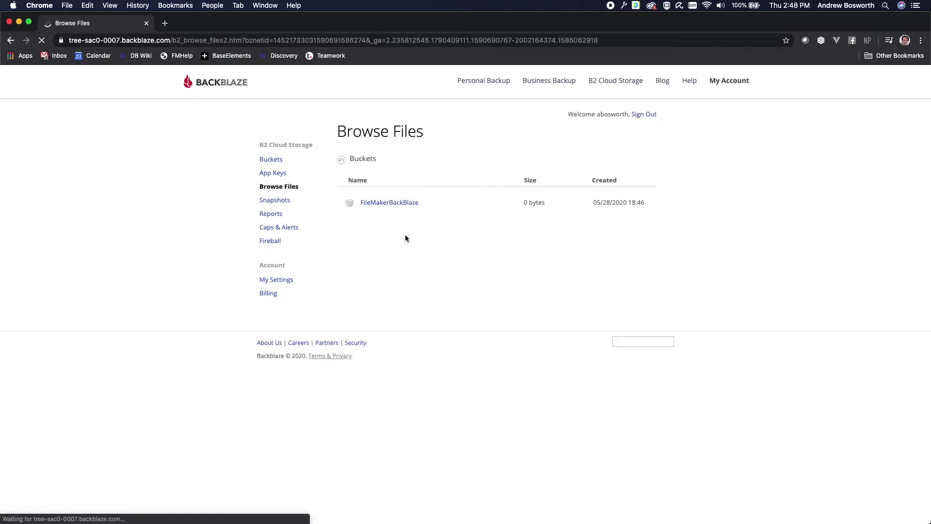
{"action": "left_click", "coordinate": [382, 207]}
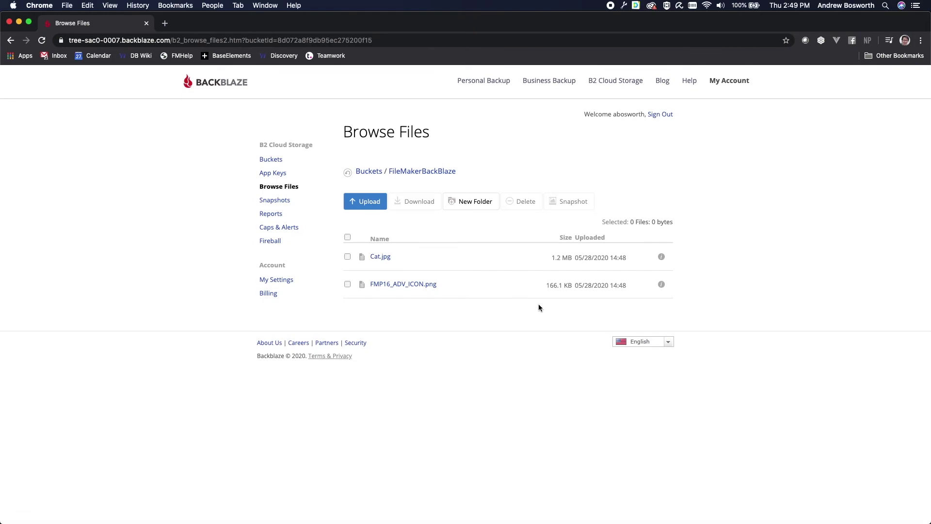
Switch back to the FileMaker integration file, download Cat.jpg to view it, and close its preview
{"action": "key", "text": "ctrl+Up"}
{"action": "left_click", "coordinate": [169, 171]}
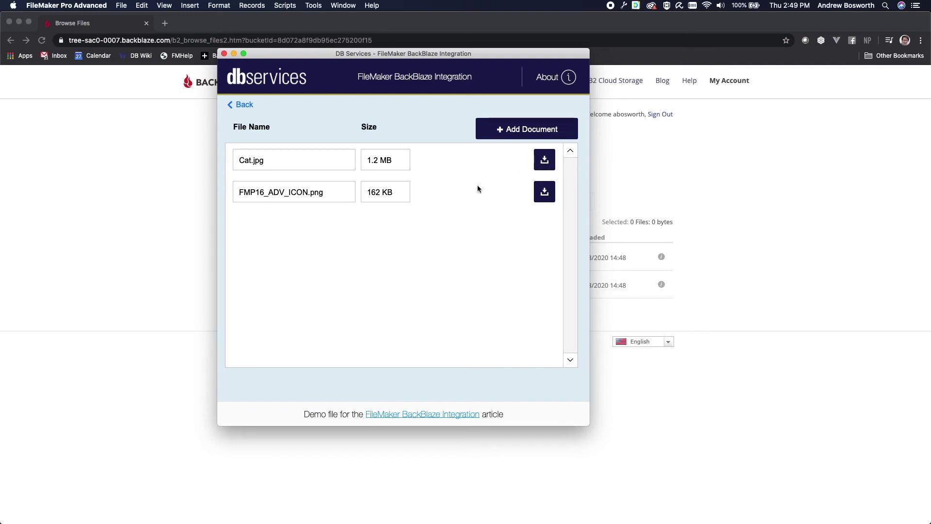
{"action": "left_click", "coordinate": [545, 163]}
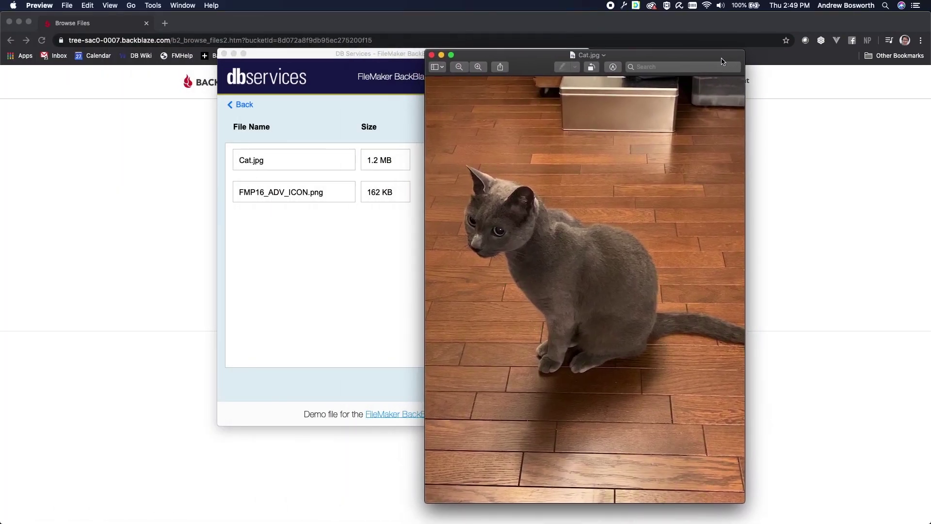
{"action": "left_click", "coordinate": [432, 54]}
Download FMP16_ADV_ICON.png to view it, close its preview, and return to the document list
{"action": "left_click", "coordinate": [547, 194]}
{"action": "left_click", "coordinate": [546, 193]}
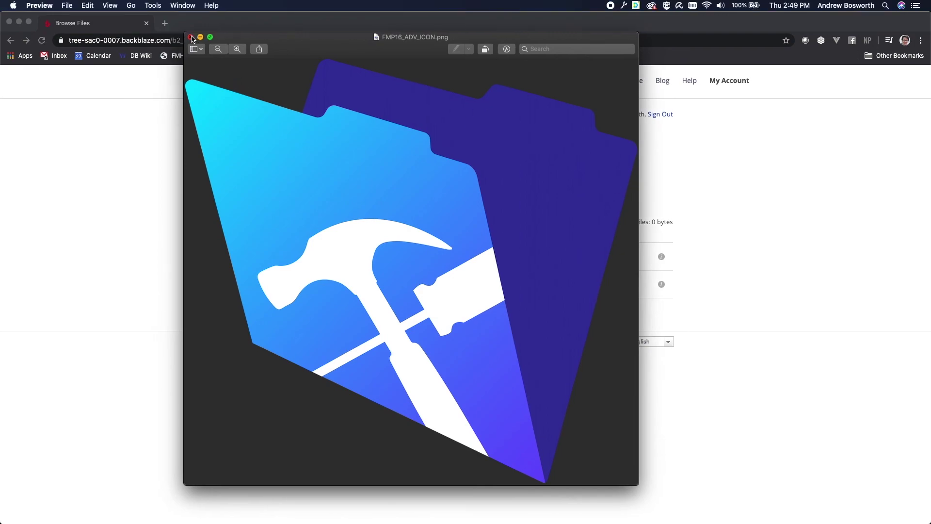
{"action": "left_click", "coordinate": [190, 37]}
{"action": "left_click", "coordinate": [441, 114]}
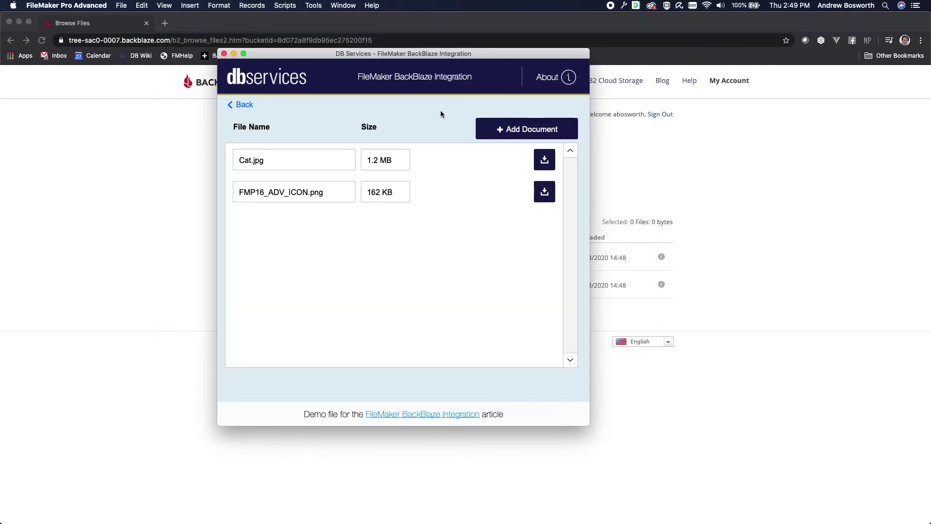